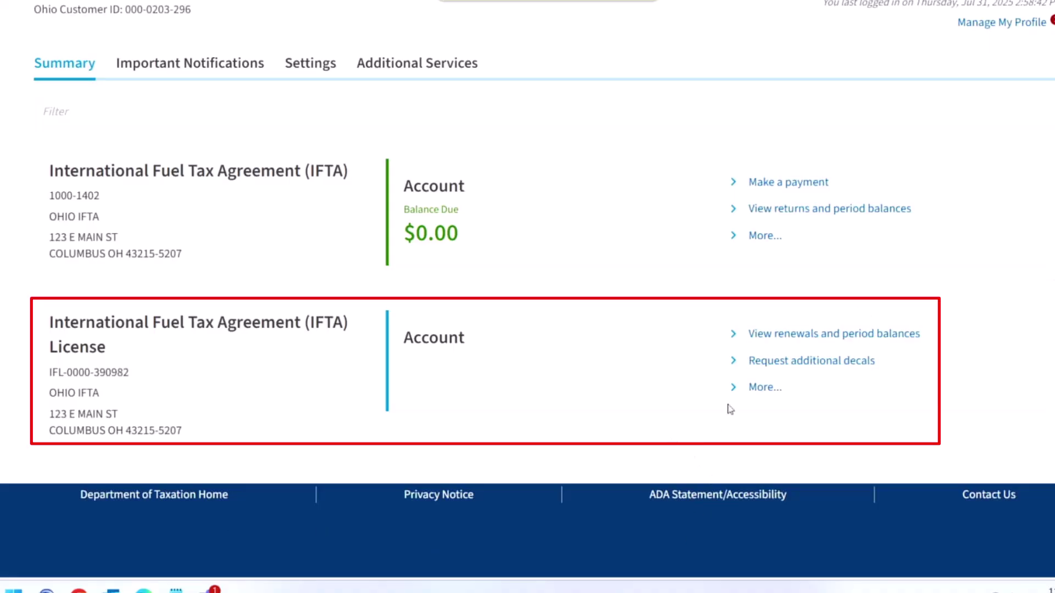
Step: Start an IFTA License decal request with reason Additional Decal and proceed to VIN Upload
click(852, 365)
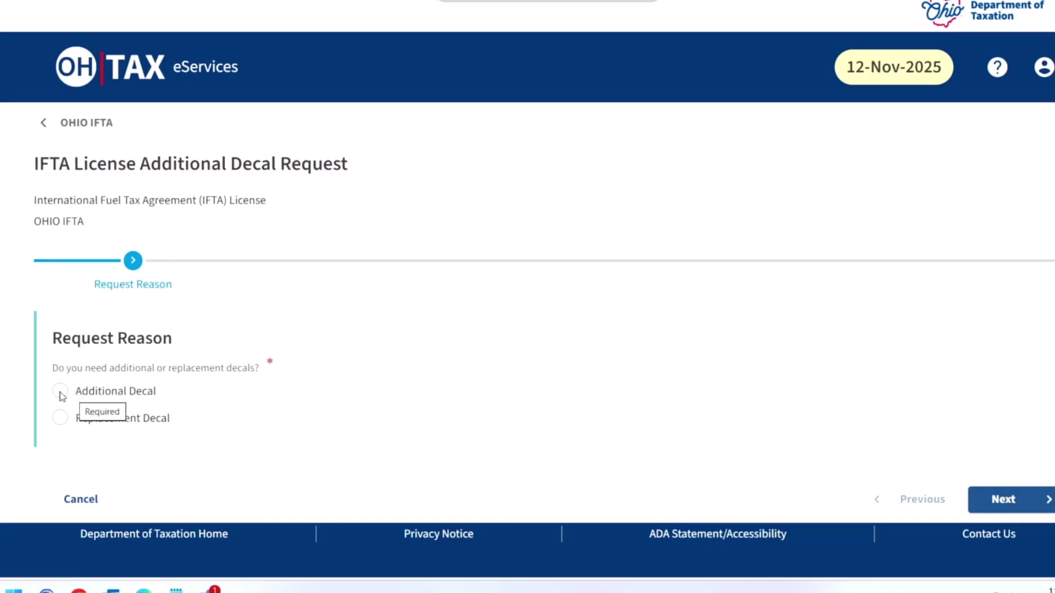
click(60, 391)
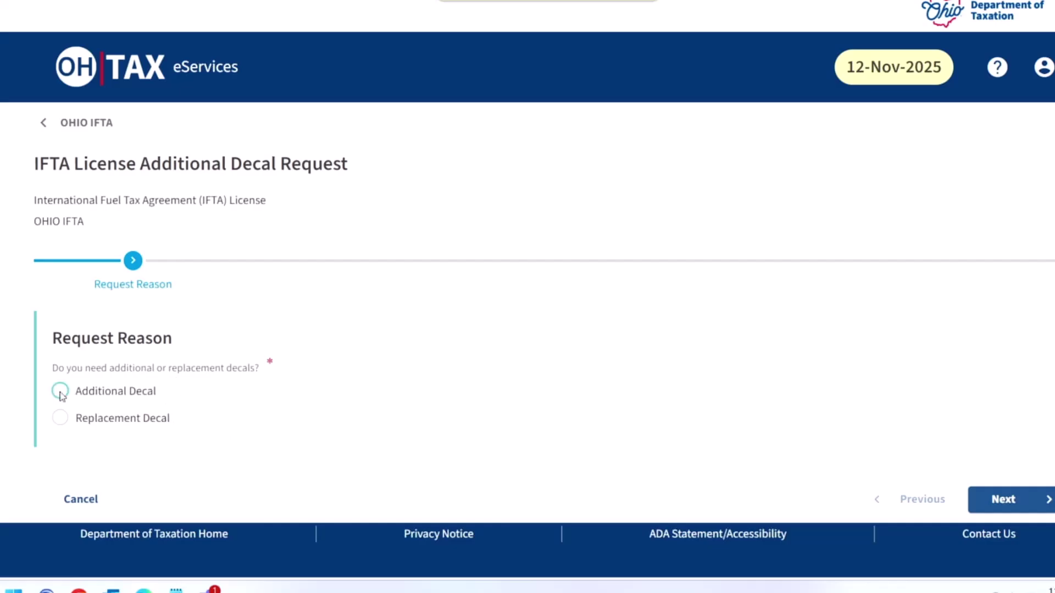
click(1025, 499)
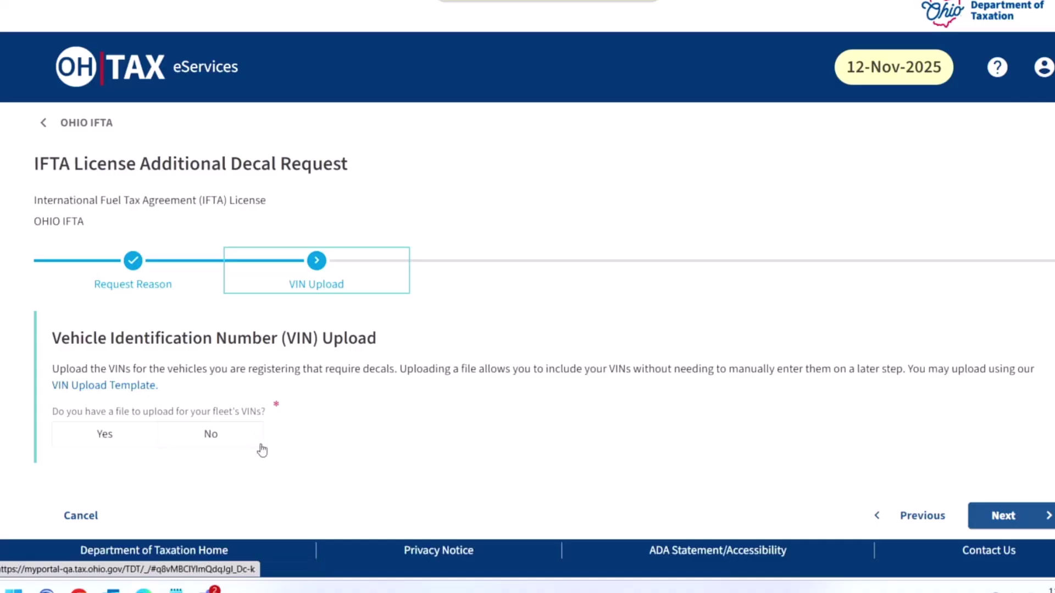
Step: Answer No to VIN file upload, paste one VIN into the table, and continue to Review
click(210, 437)
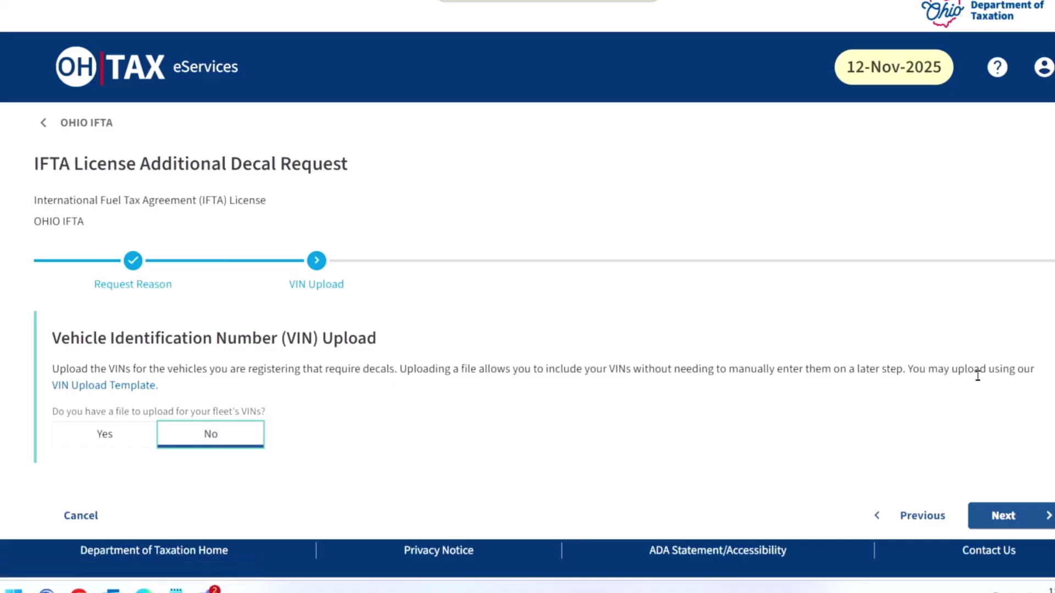
click(1009, 518)
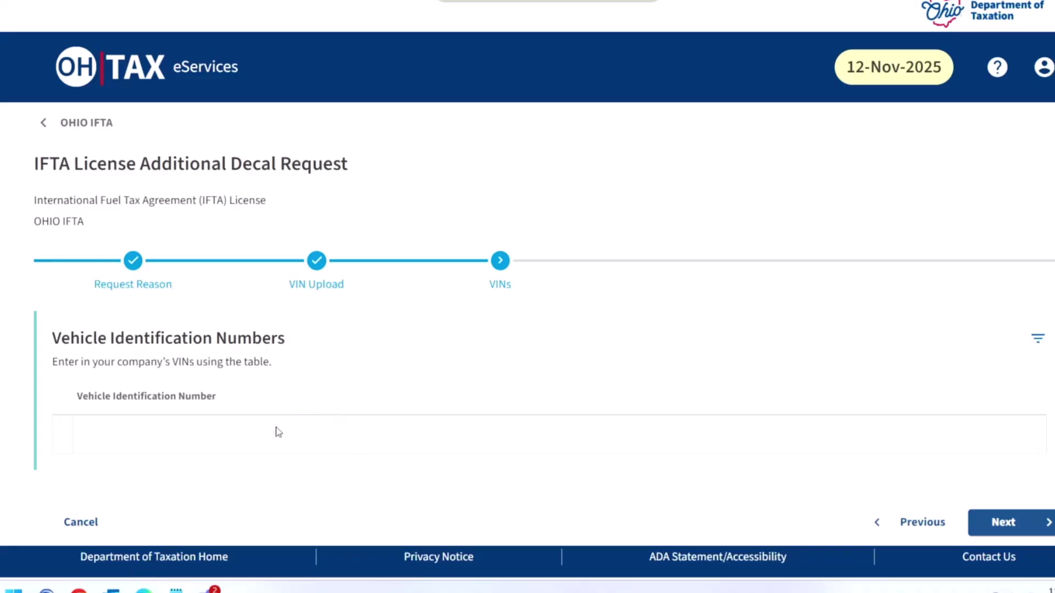
click(179, 433)
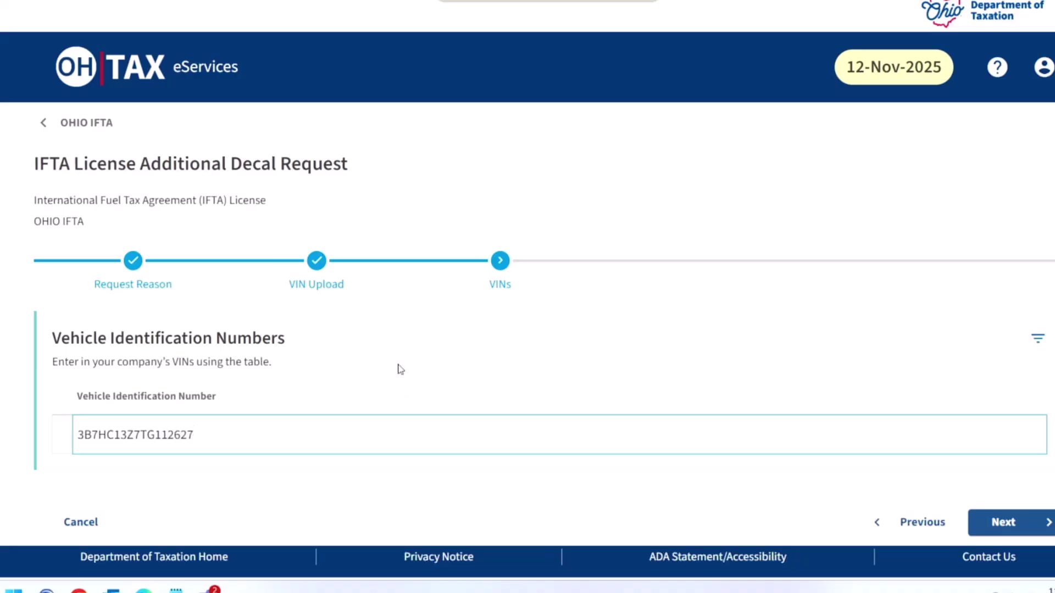
key(Return)
click(1011, 493)
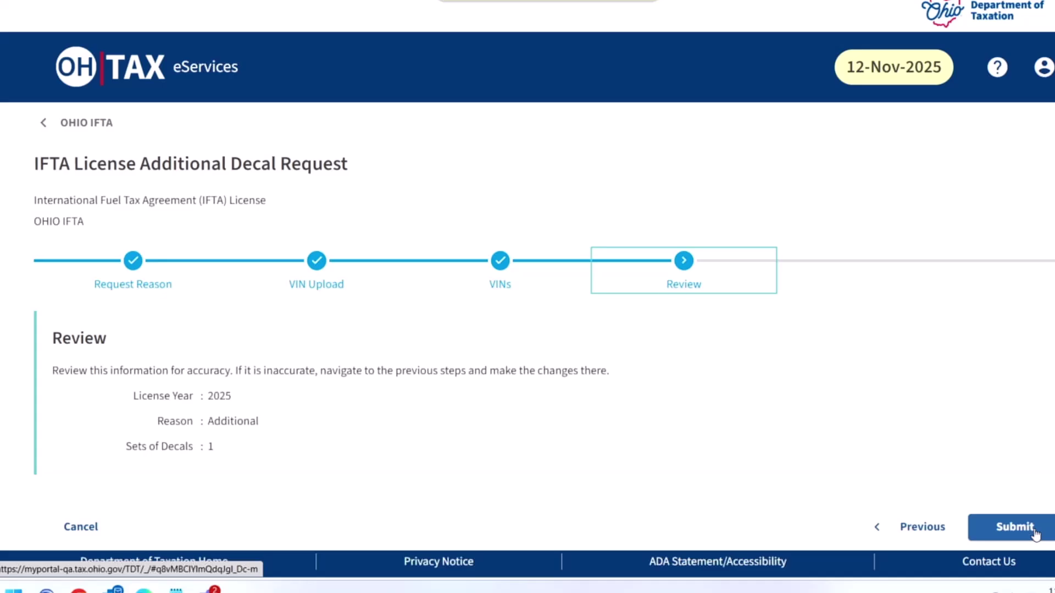
Step: Submit the 2025 additional decal request for 1 set of decals
click(1034, 531)
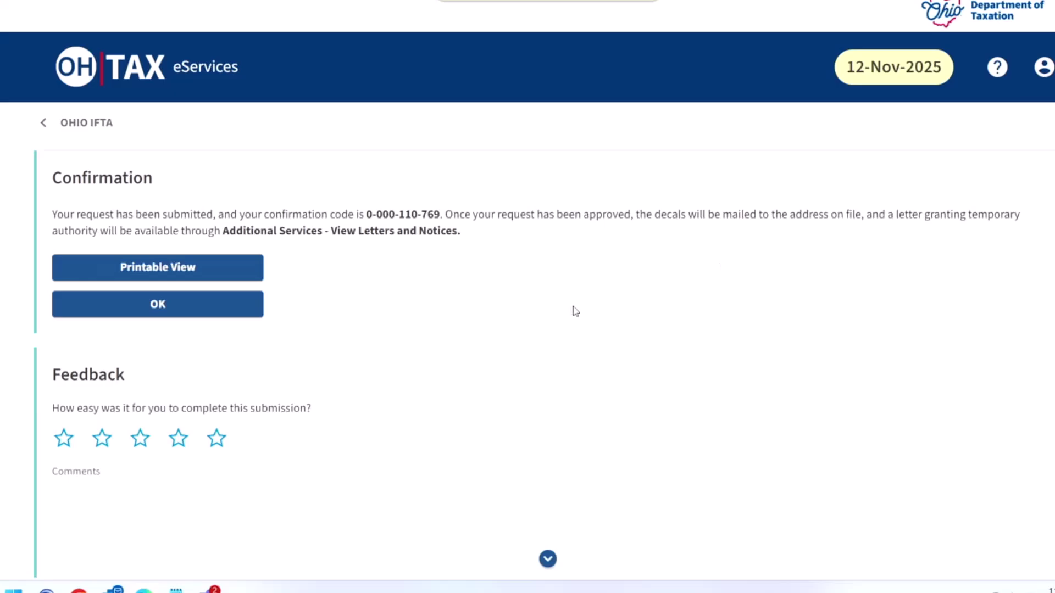
Step: Return to the account summary and open the letters inbox from Important Notifications
click(184, 311)
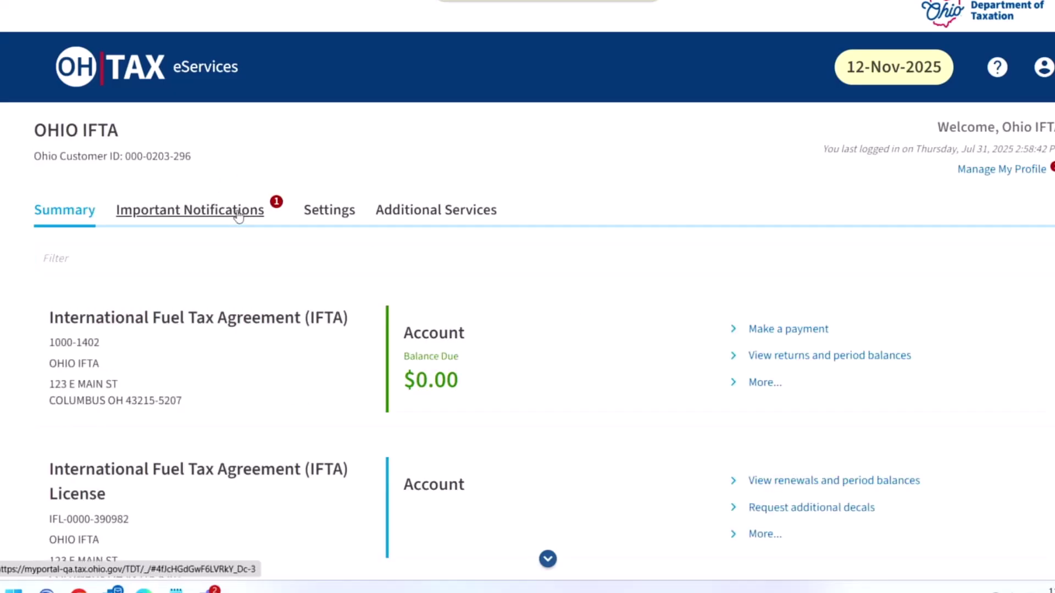
click(224, 213)
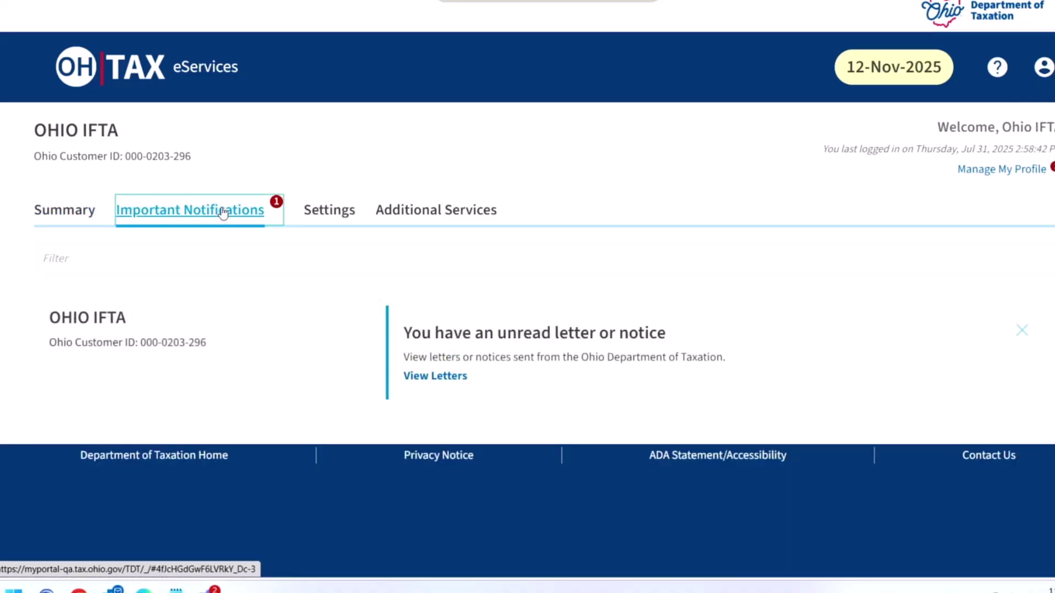
click(442, 378)
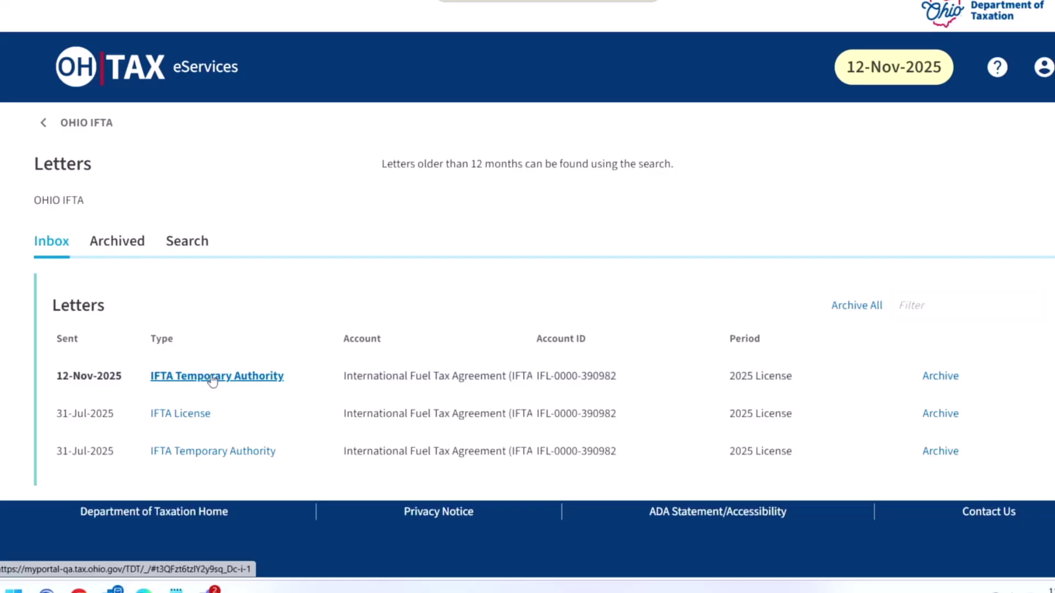
Step: Read the IFTA Temporary Authority letter, then open the 12-Nov-2025 IFTA License letter
click(216, 376)
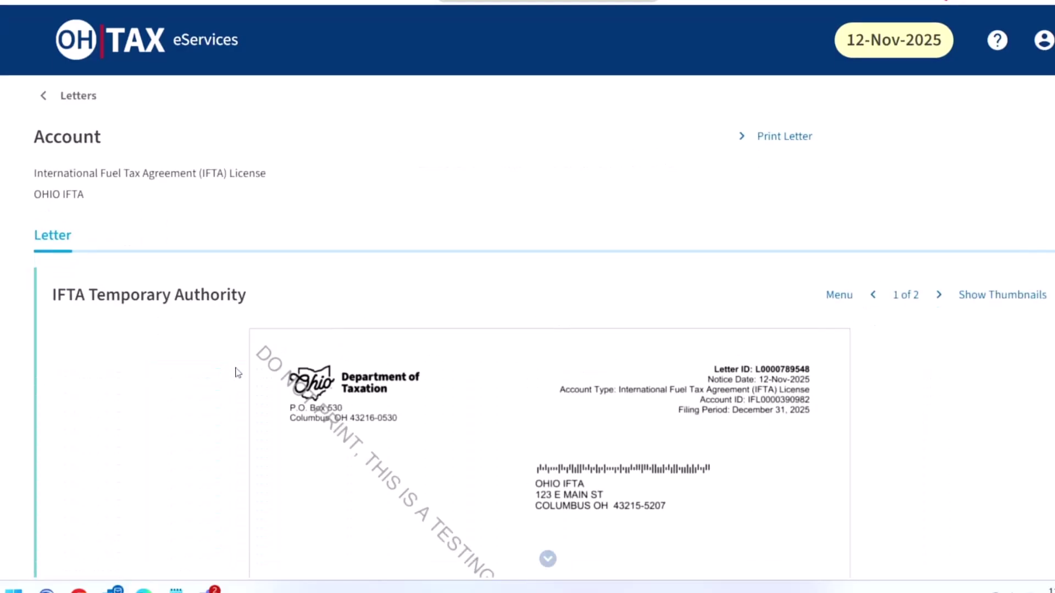
scroll(235, 369, down, 5)
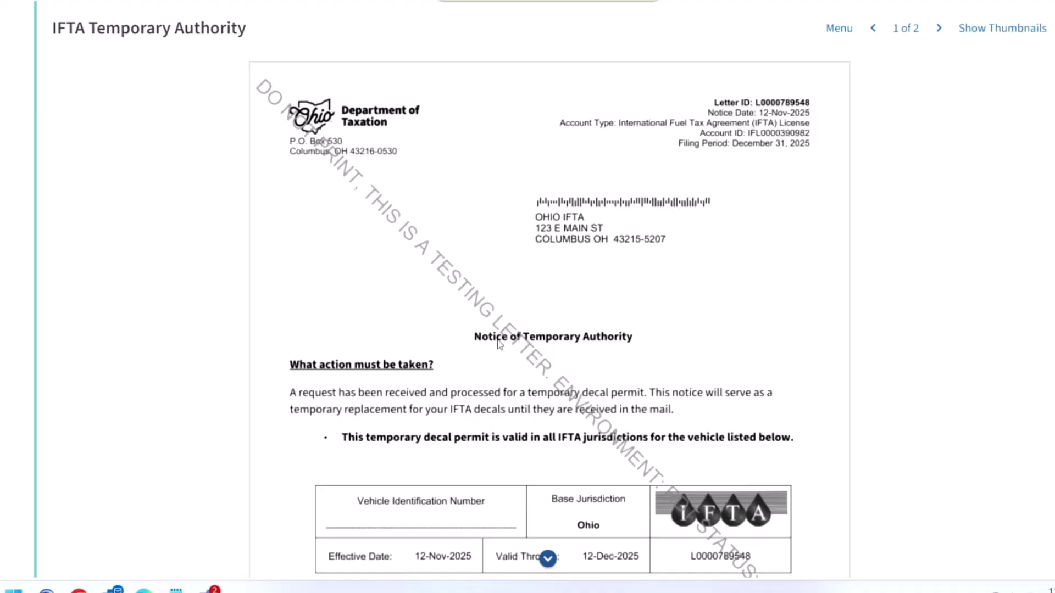
scroll(496, 343, down, 1)
scroll(497, 343, up, 2)
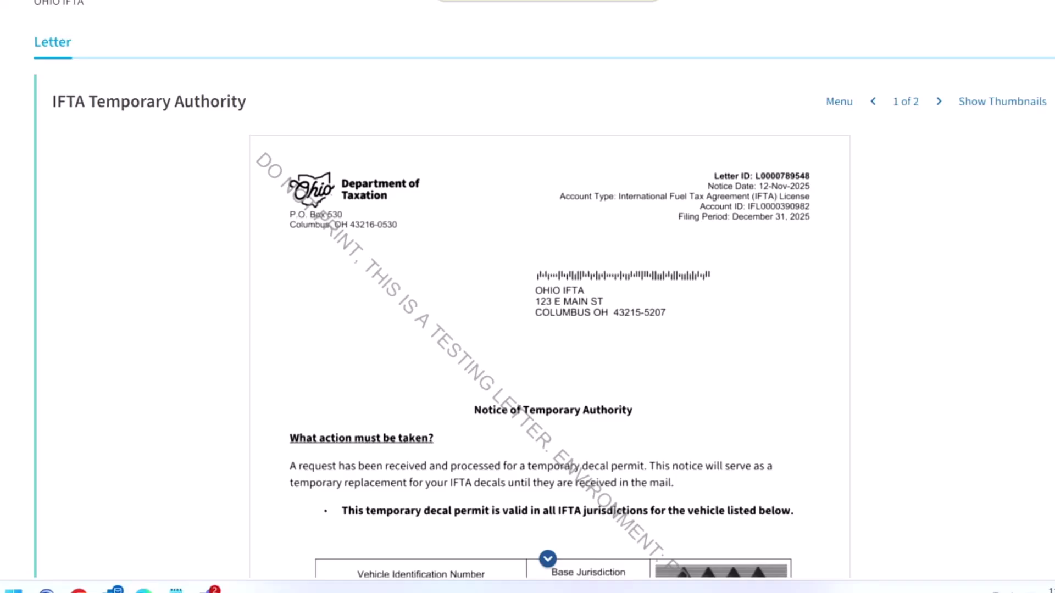
scroll(476, 190, up, 3)
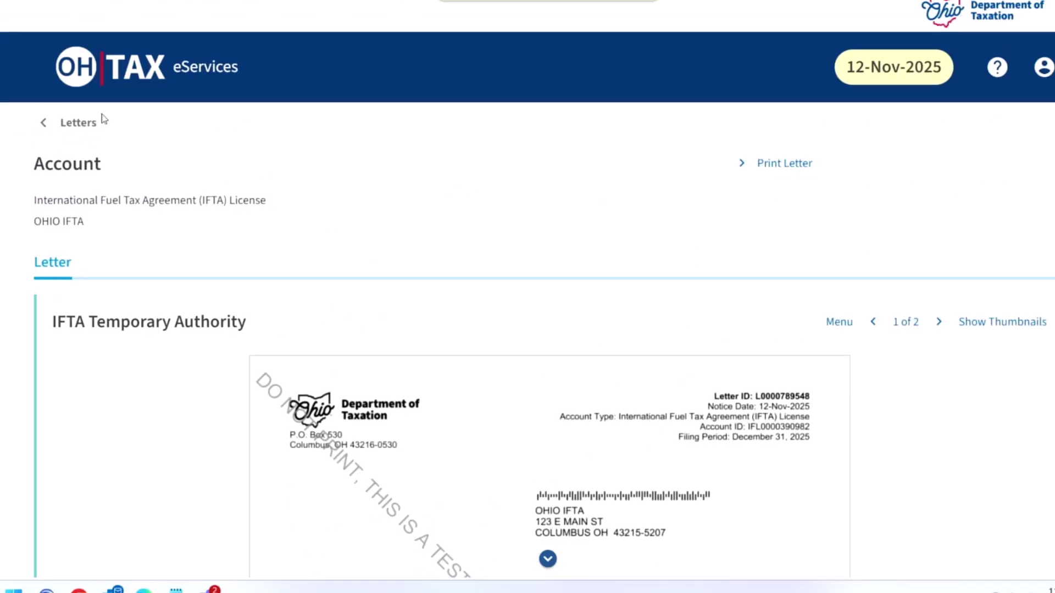
click(78, 122)
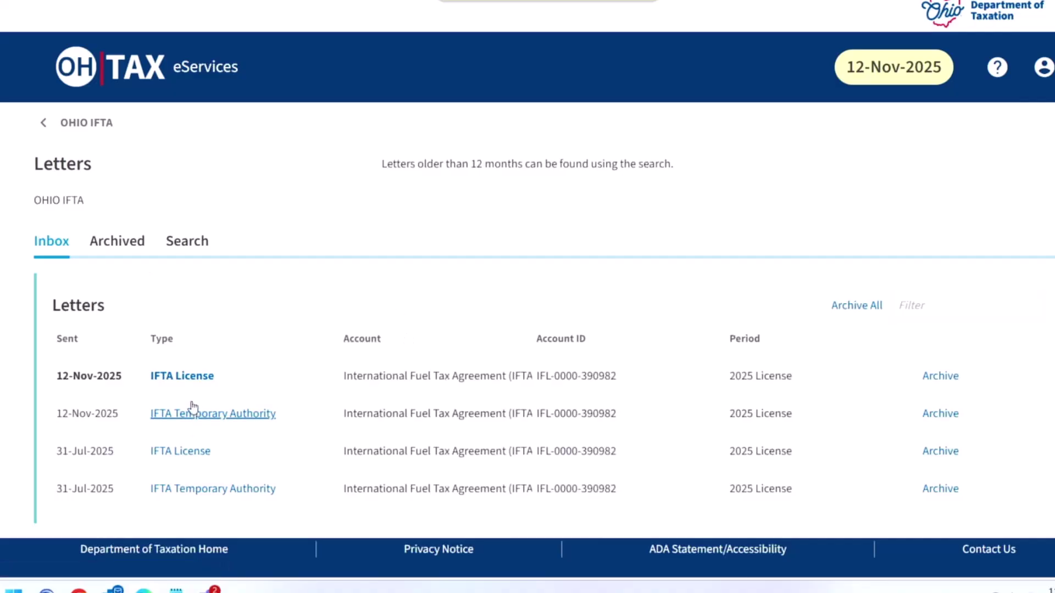
click(199, 374)
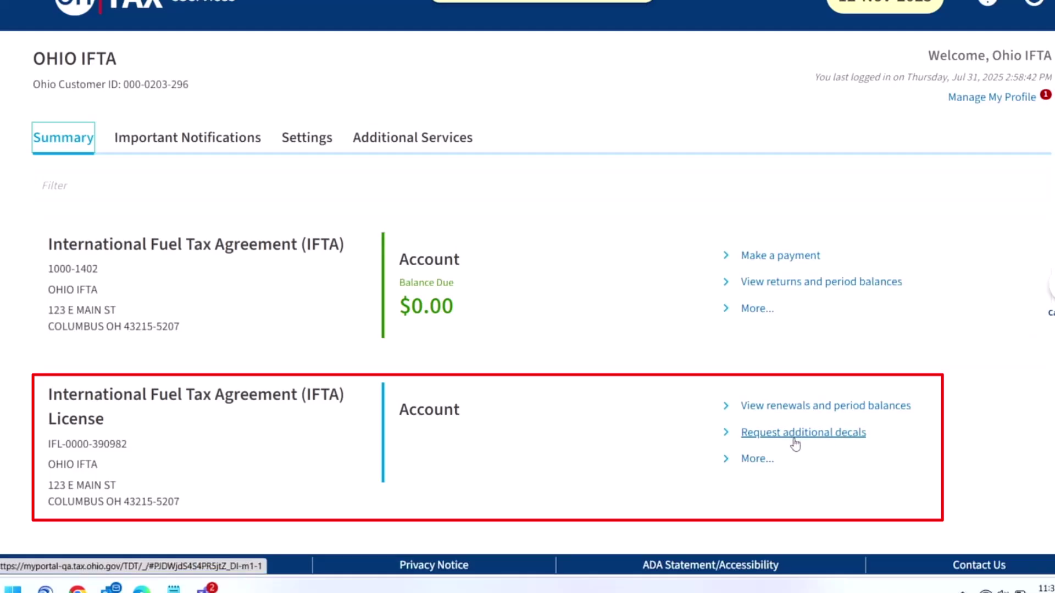
Step: Start a Replacement Decal request with reason Destroyed and answer No to VIN file upload
click(827, 436)
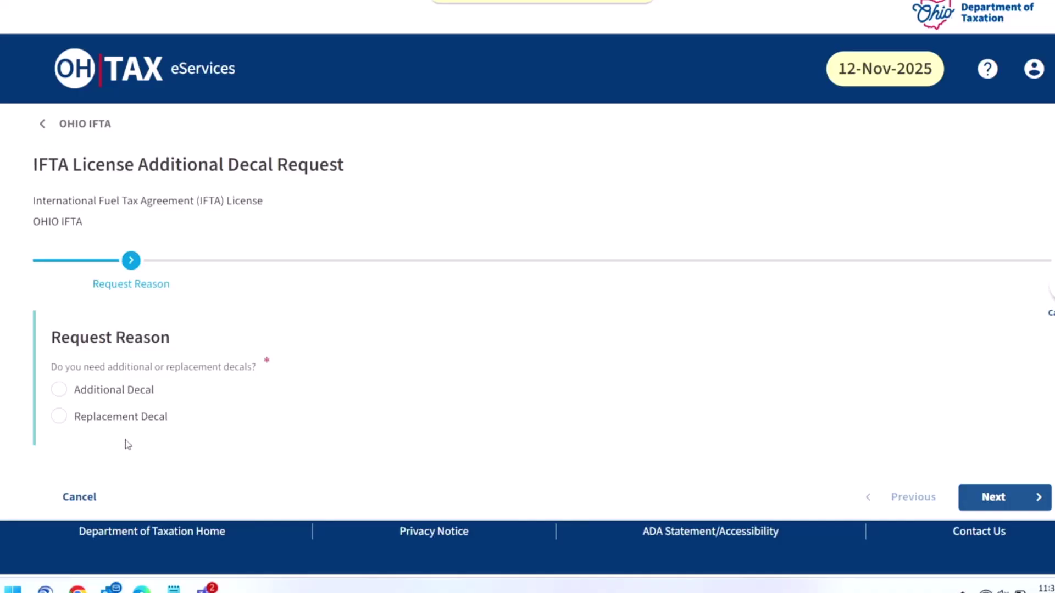
click(59, 417)
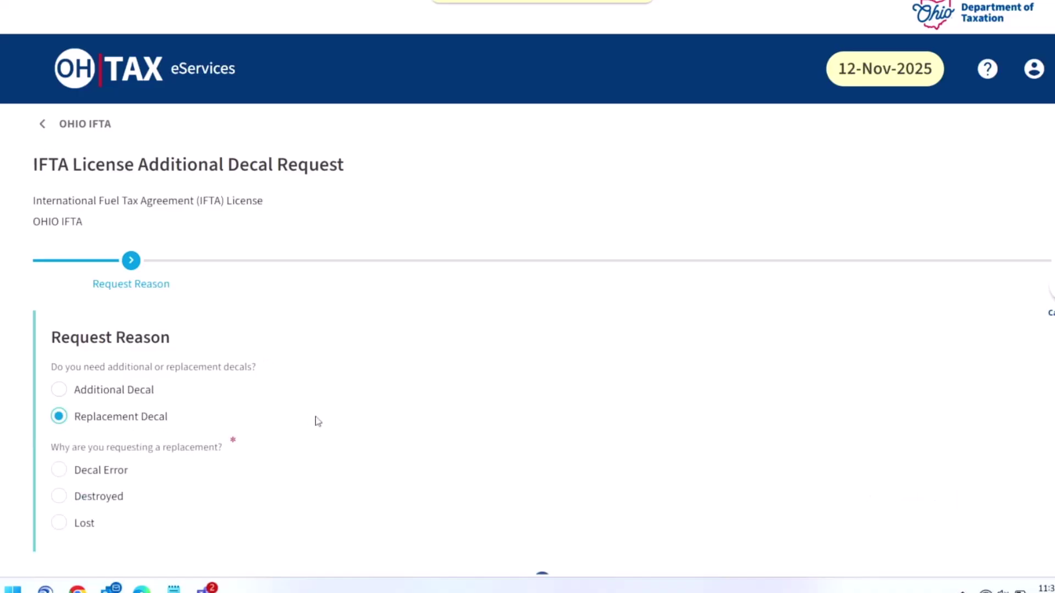
scroll(236, 413, down, 1)
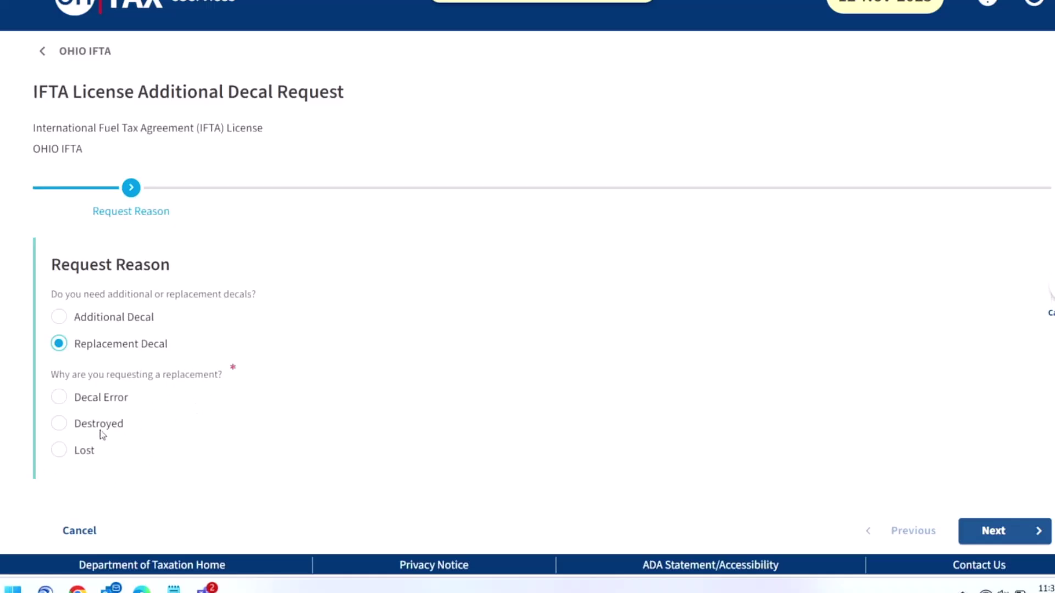
click(59, 425)
click(1007, 534)
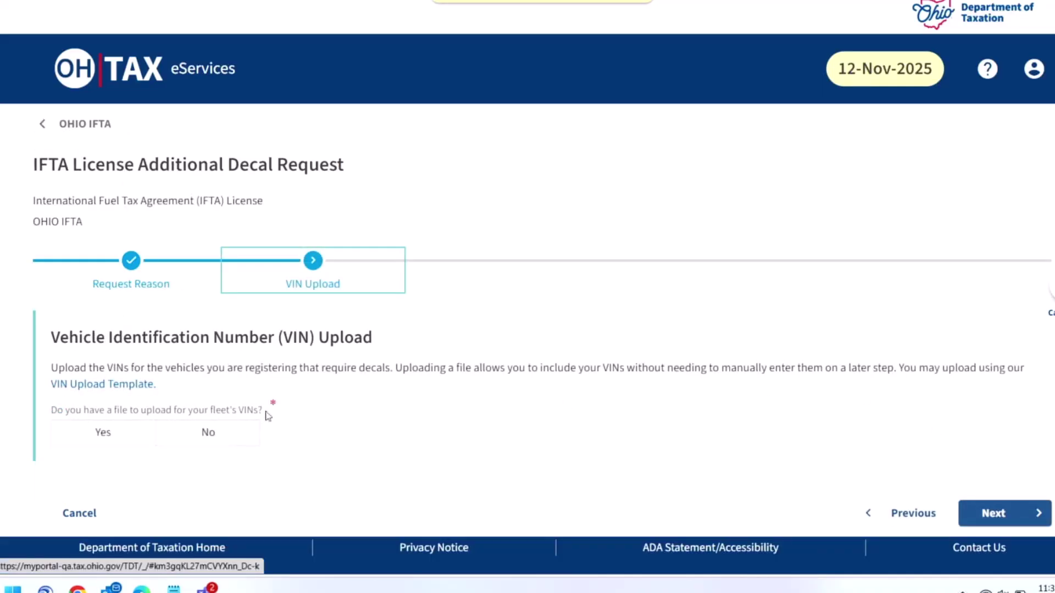
click(215, 437)
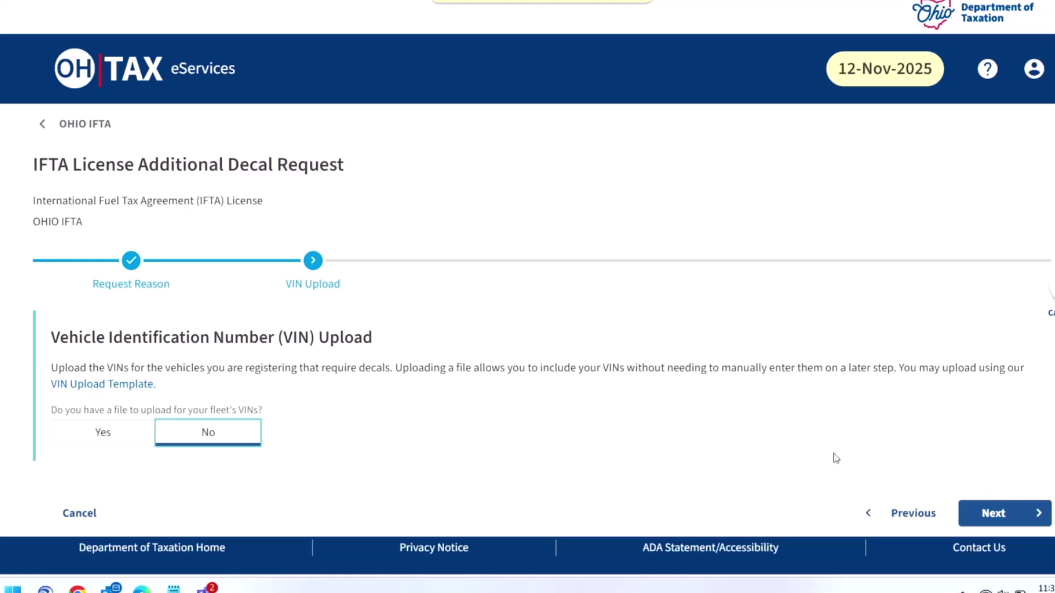
click(1014, 519)
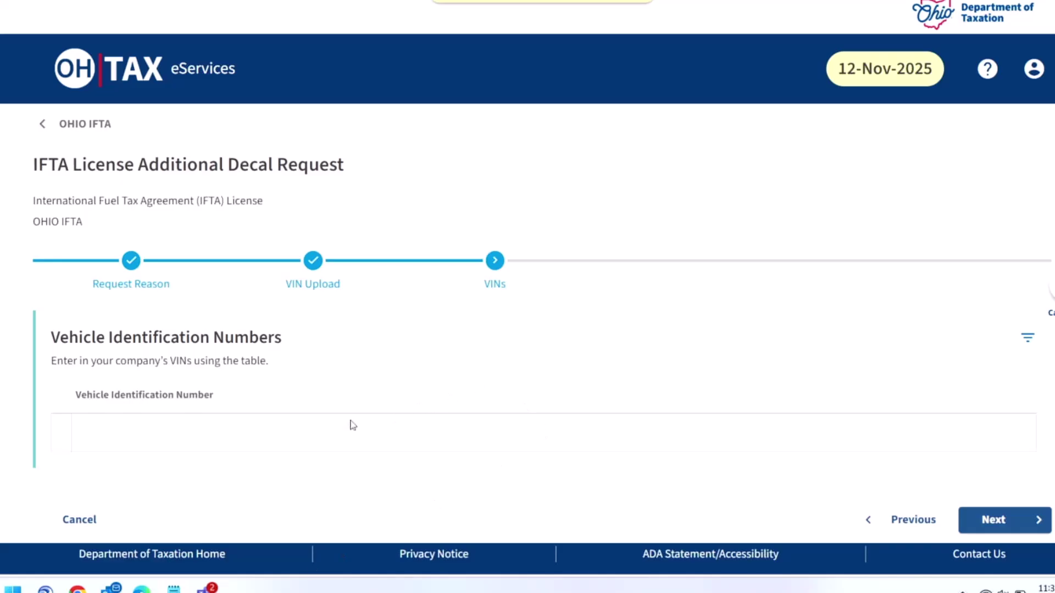
Step: Paste the vehicle's VIN into the VINs table and continue to Review
click(272, 443)
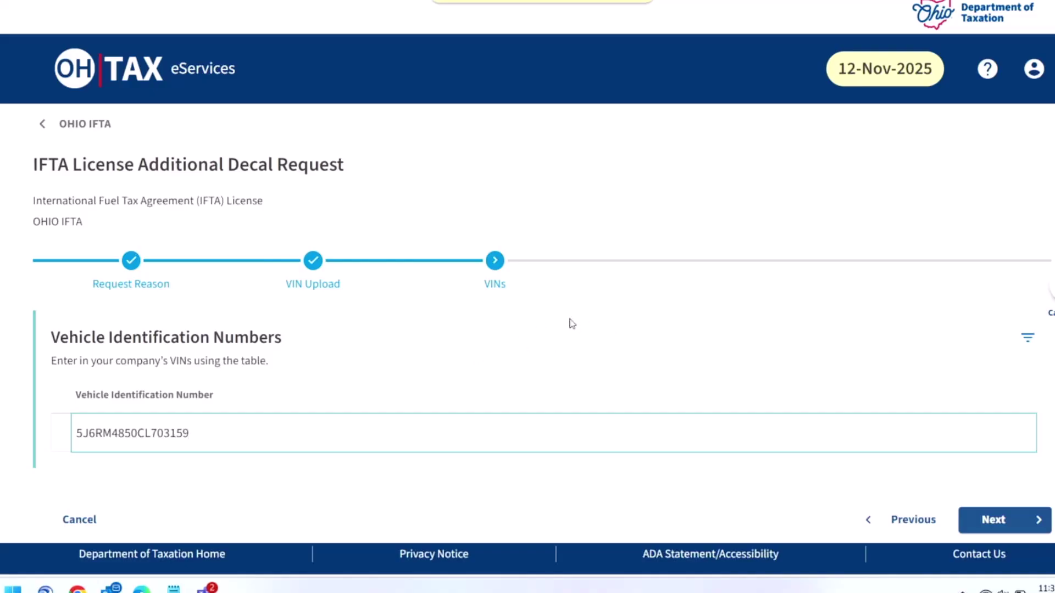
click(1004, 520)
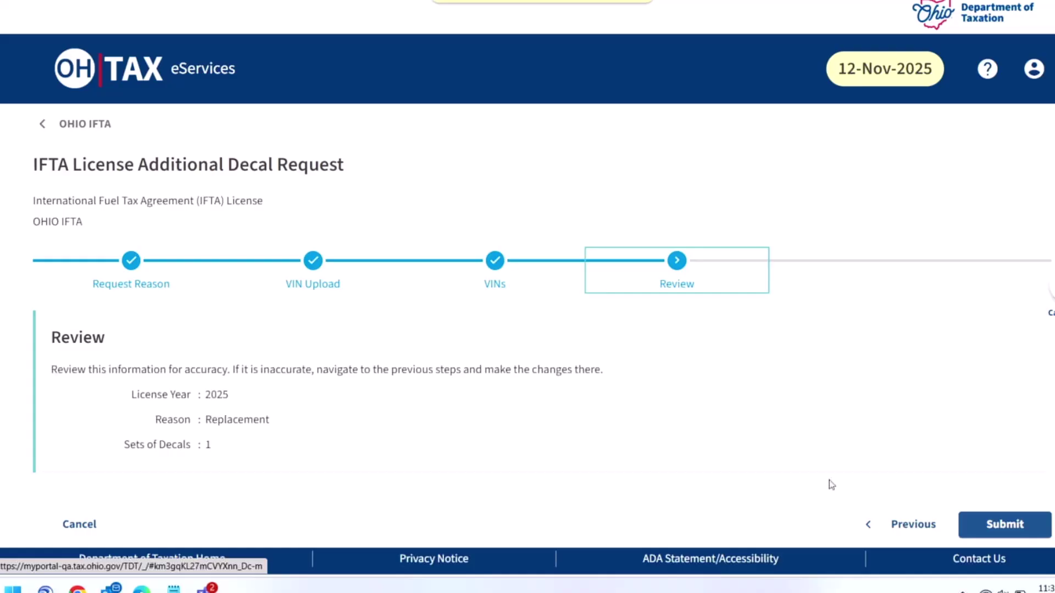
Step: Submit the 2025 replacement request for 1 set of decals and acknowledge the confirmation
click(1006, 526)
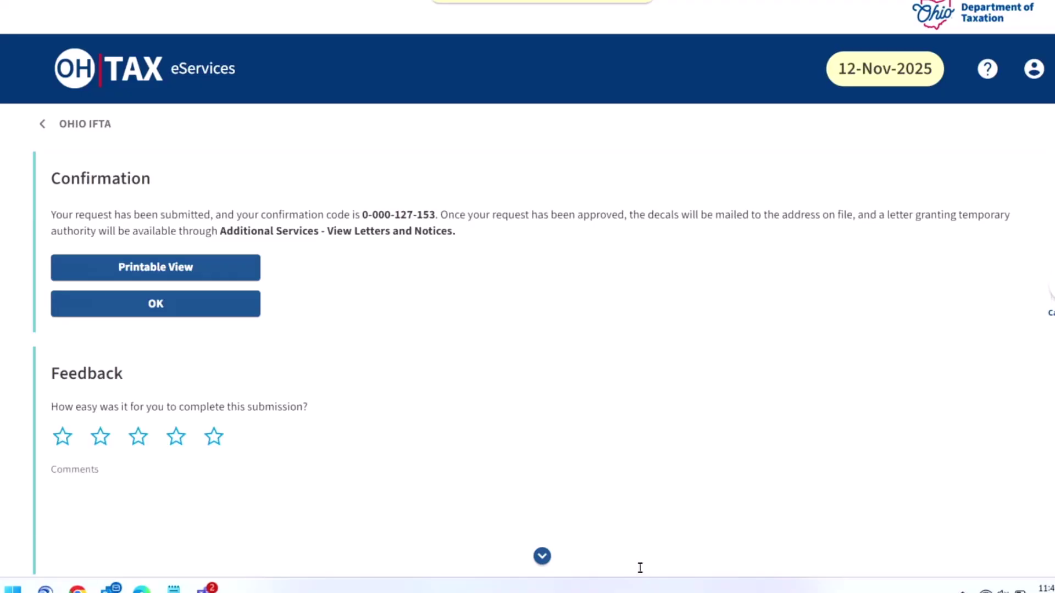
click(207, 313)
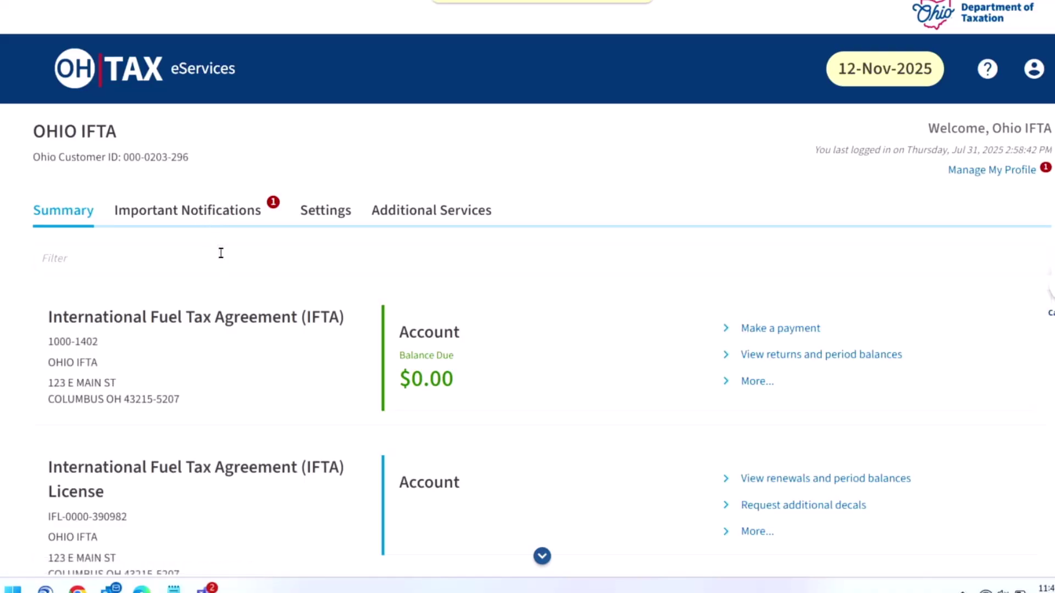
Step: Open the letters and notices inbox from the account's Additional Services
scroll(178, 241, down, 2)
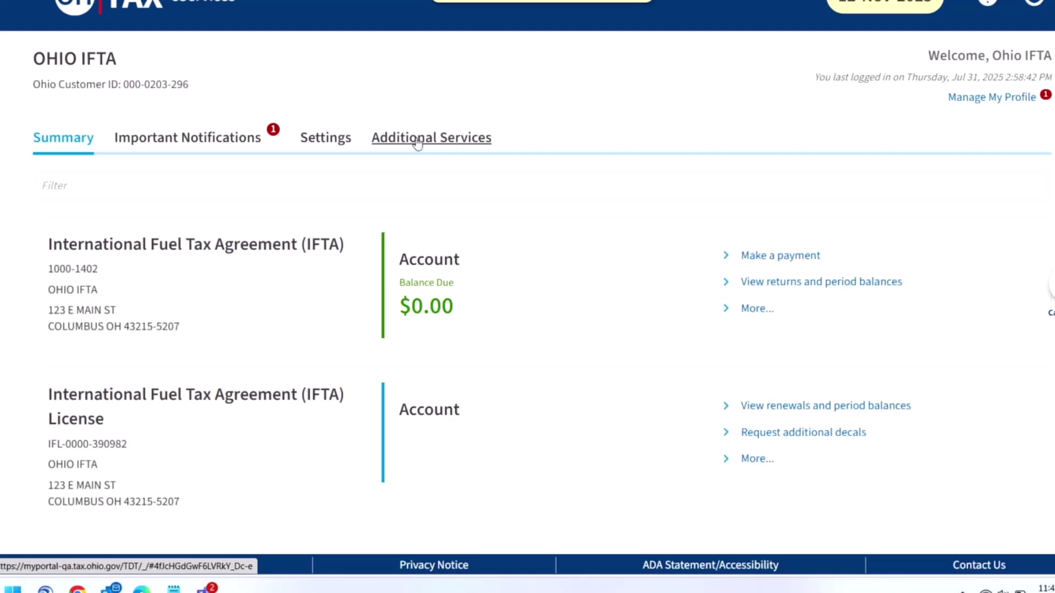
click(450, 141)
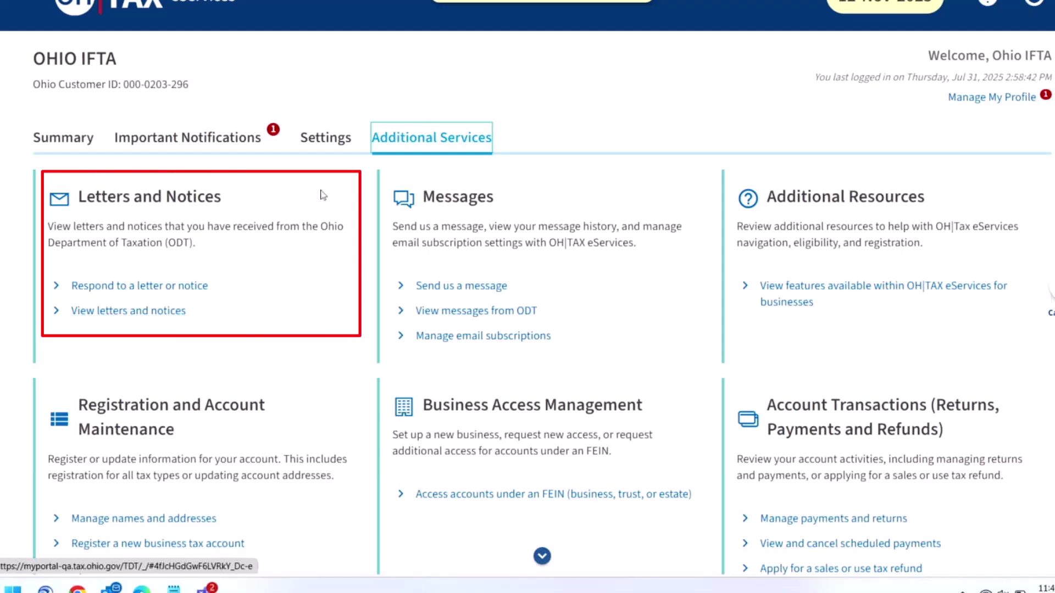
click(134, 311)
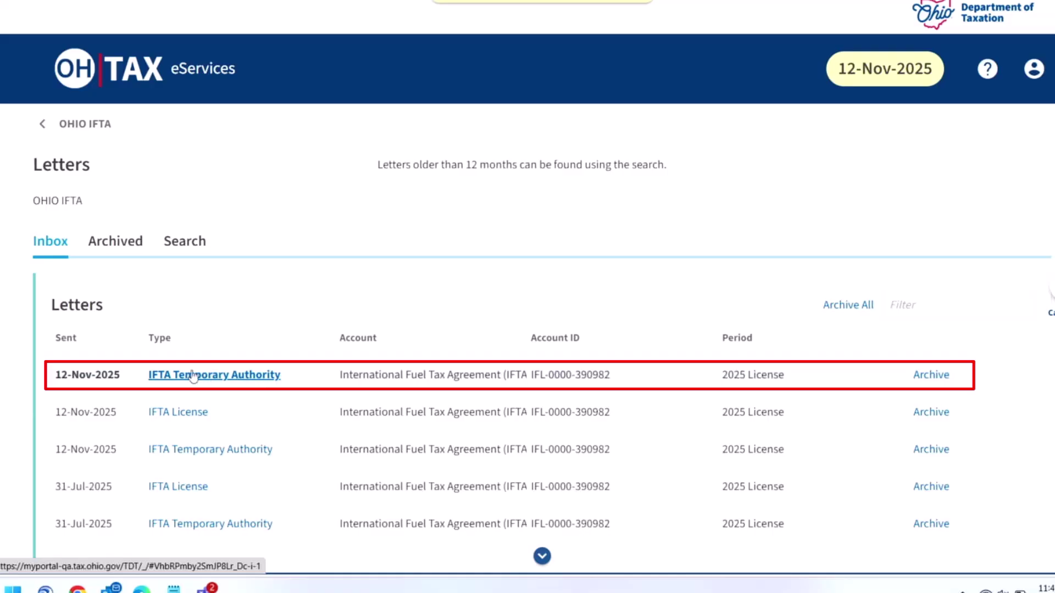
Step: Read the newest IFTA Temporary Authority letter, then view the IFTA License letter listing decal 000157
click(238, 375)
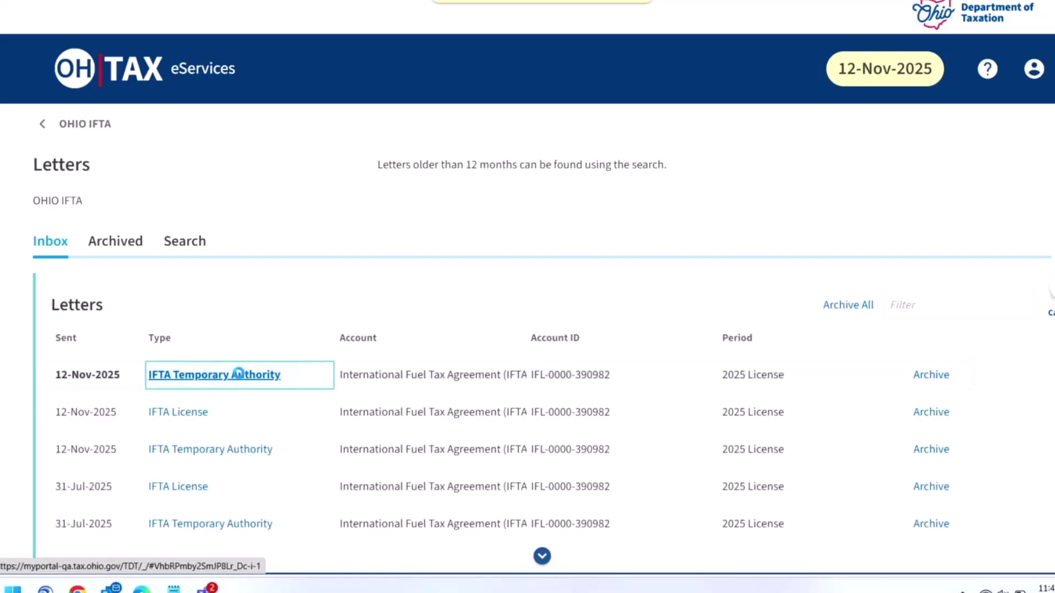
scroll(264, 382, down, 8)
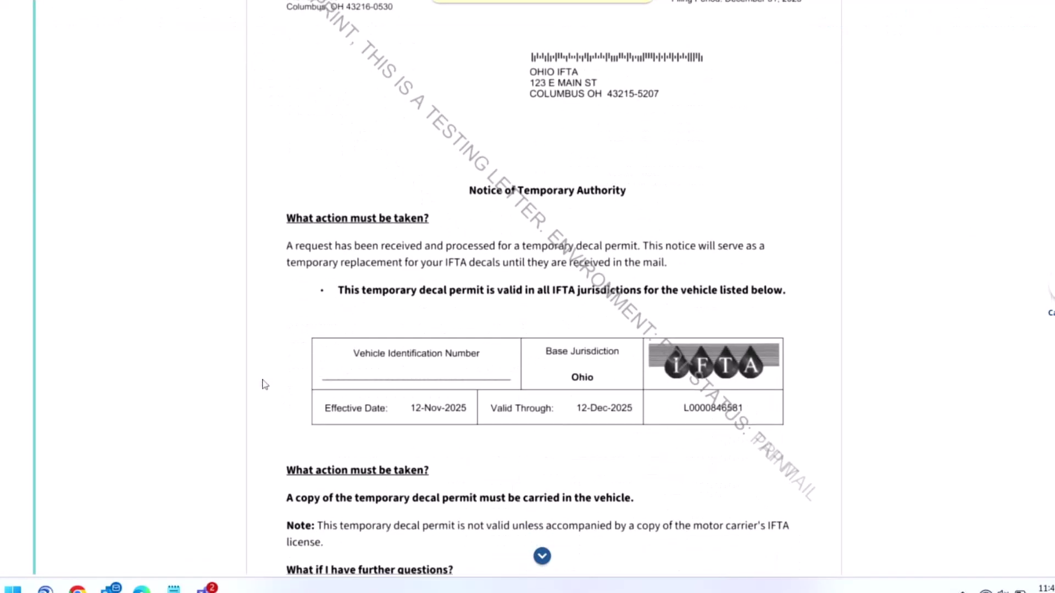
scroll(262, 381, up, 7)
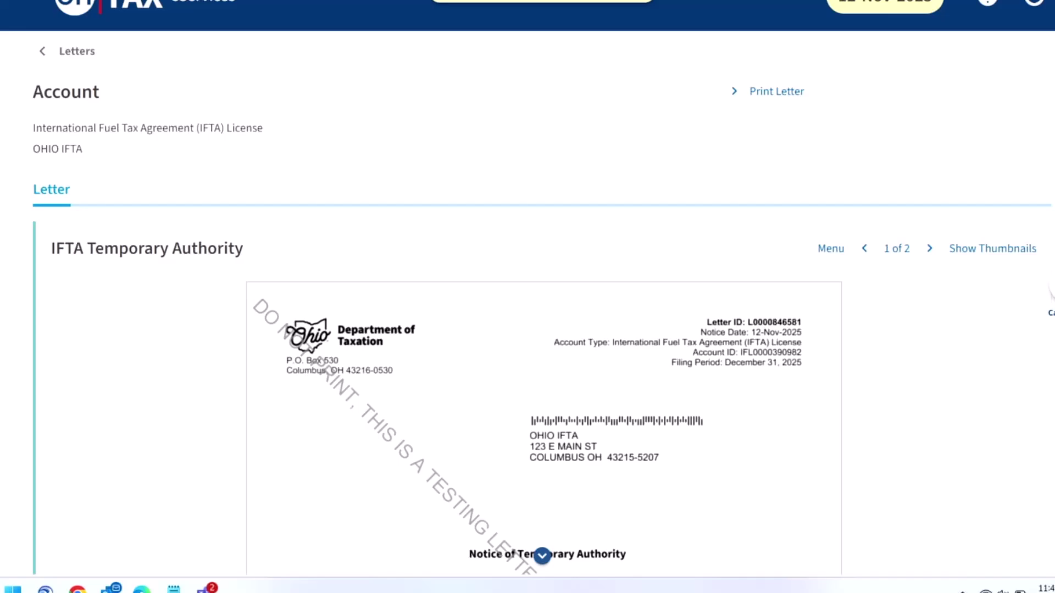
click(77, 50)
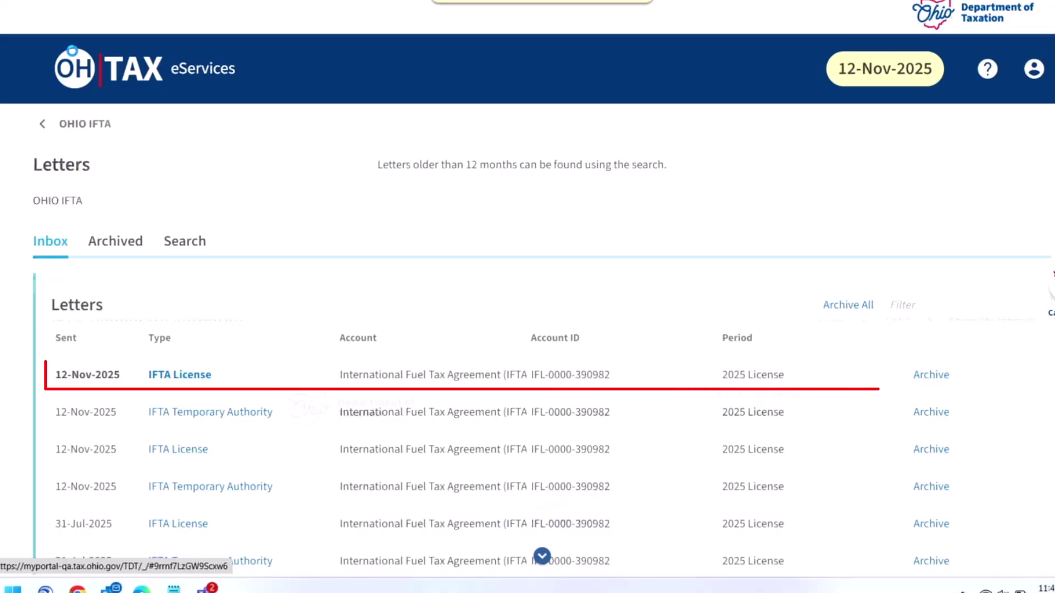
click(192, 379)
scroll(631, 402, down, 3)
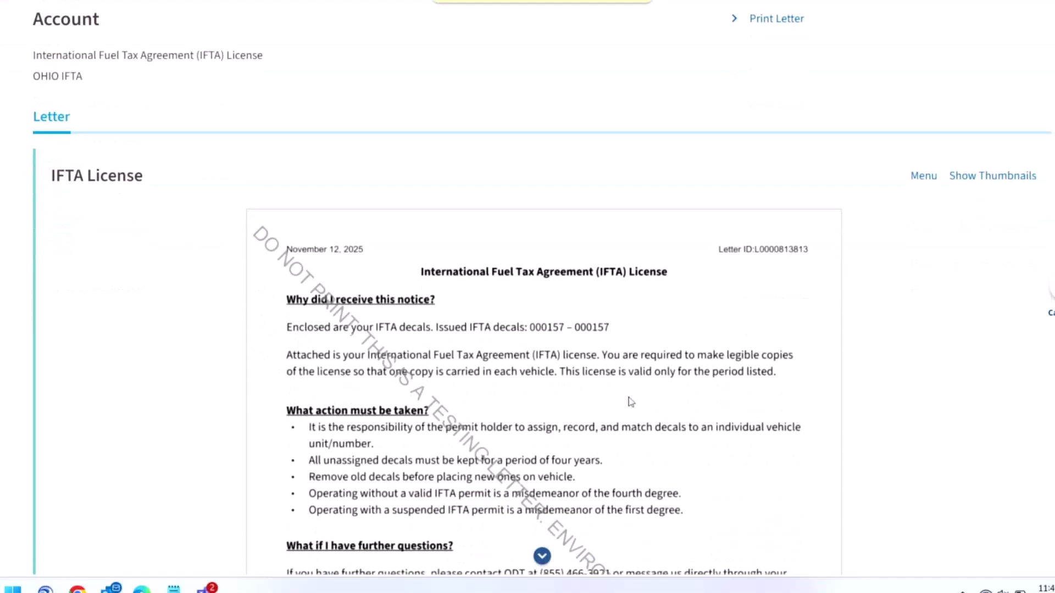